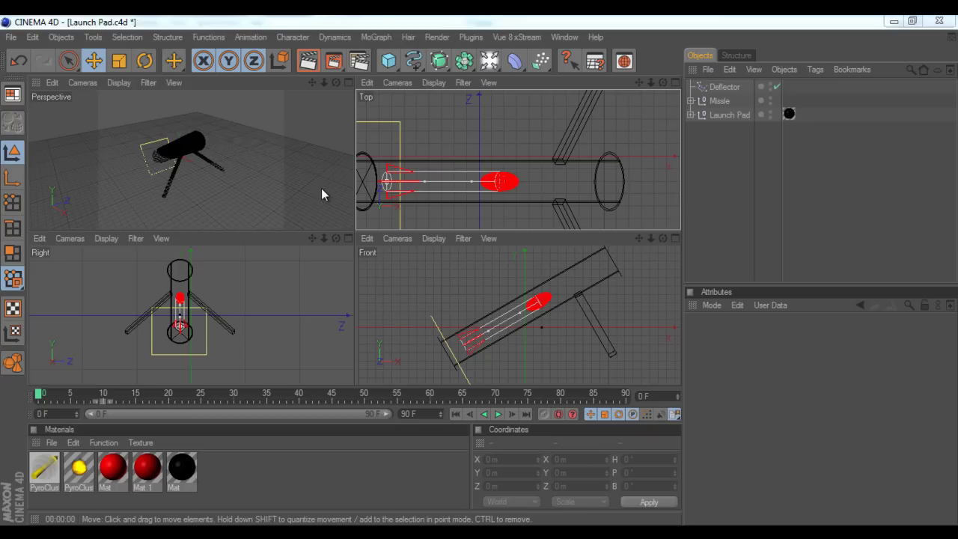
Test-render the perspective view, then add a Floor lowered to about -55 m below the launch pad
left_click(322, 190)
key("ctrl+r")
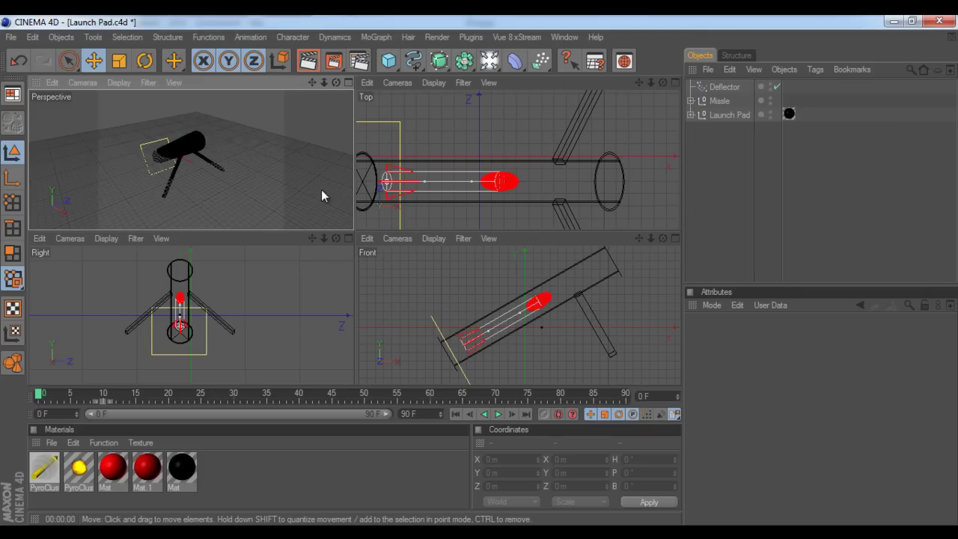
left_click(489, 57)
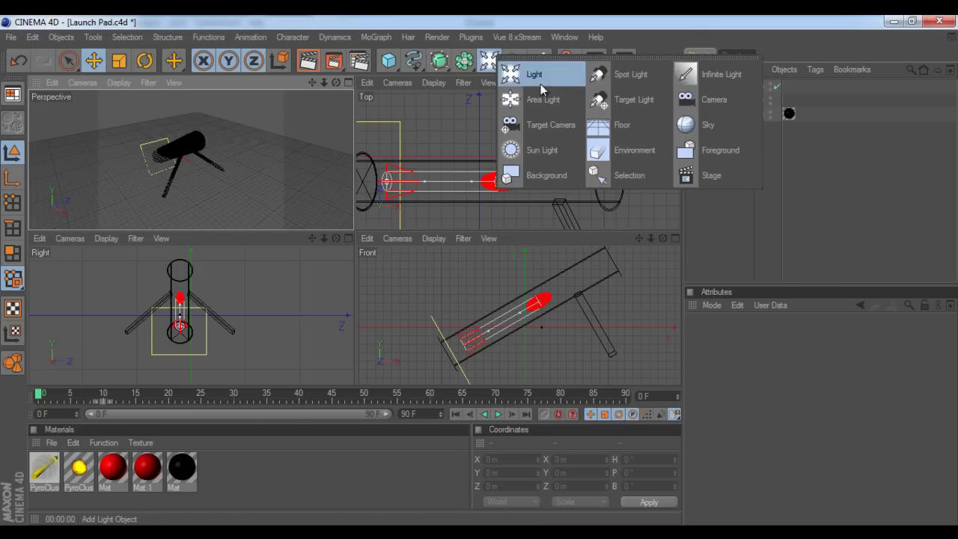
left_click(613, 127)
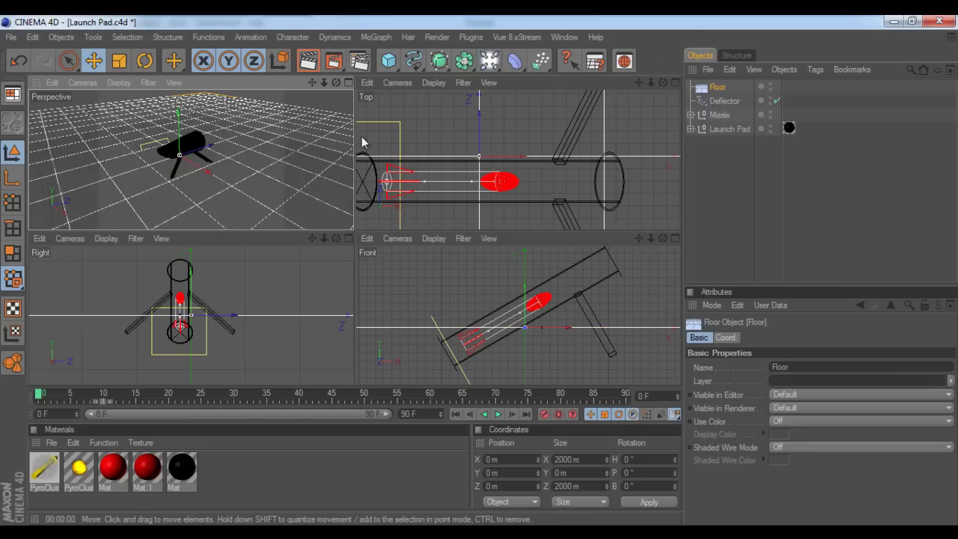
left_click_drag(177, 152, 354, 229)
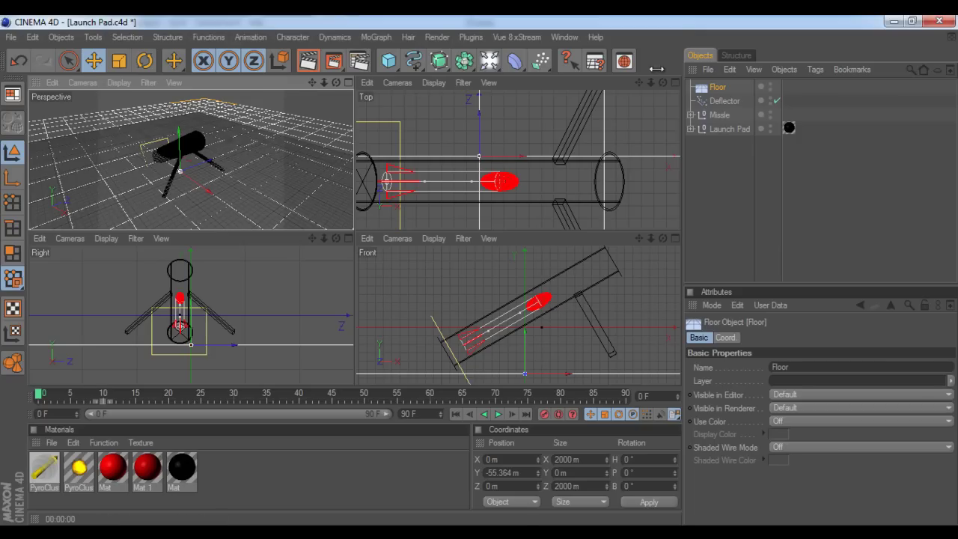
Add an omni Light about 101 m above the launch pad and test-render the lit scene
left_click(490, 61)
left_click_drag(178, 130, 177, 99)
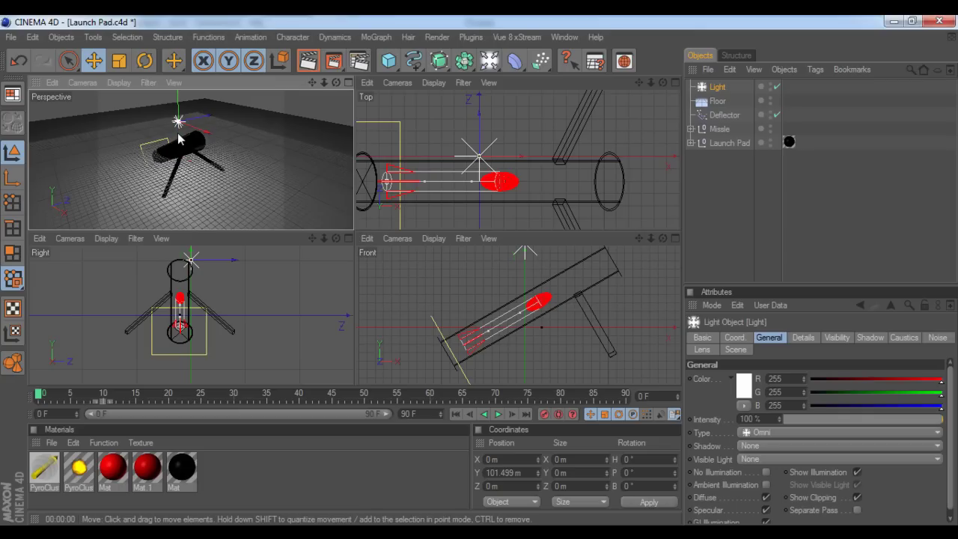
key("ctrl+r")
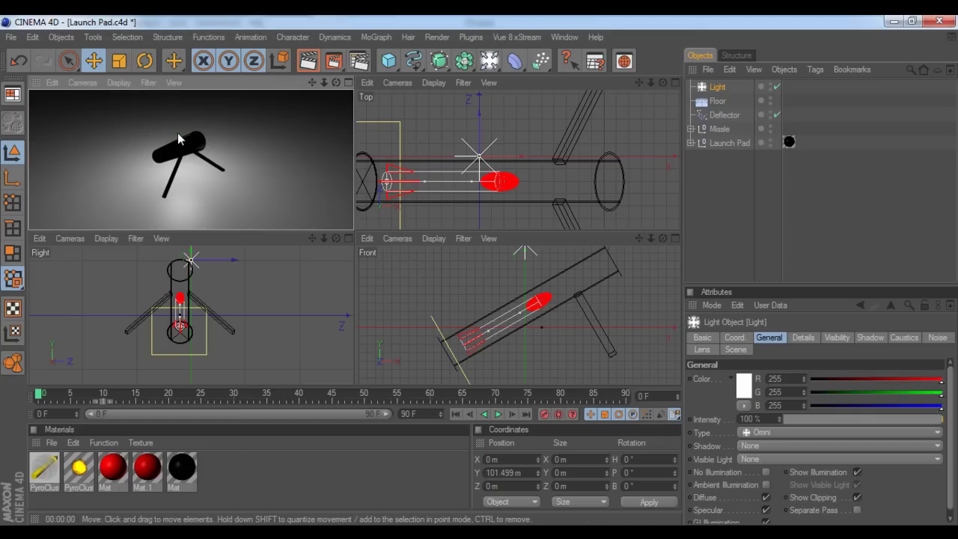
left_click(255, 210)
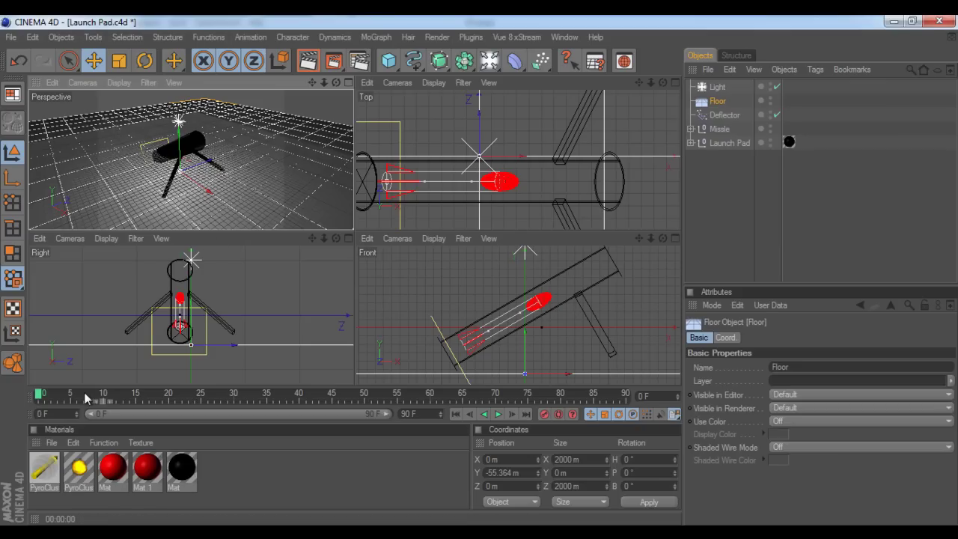
At about frame 10, add a Camera, view through it, and angle it low toward the launch pad
left_click_drag(45, 396, 105, 395)
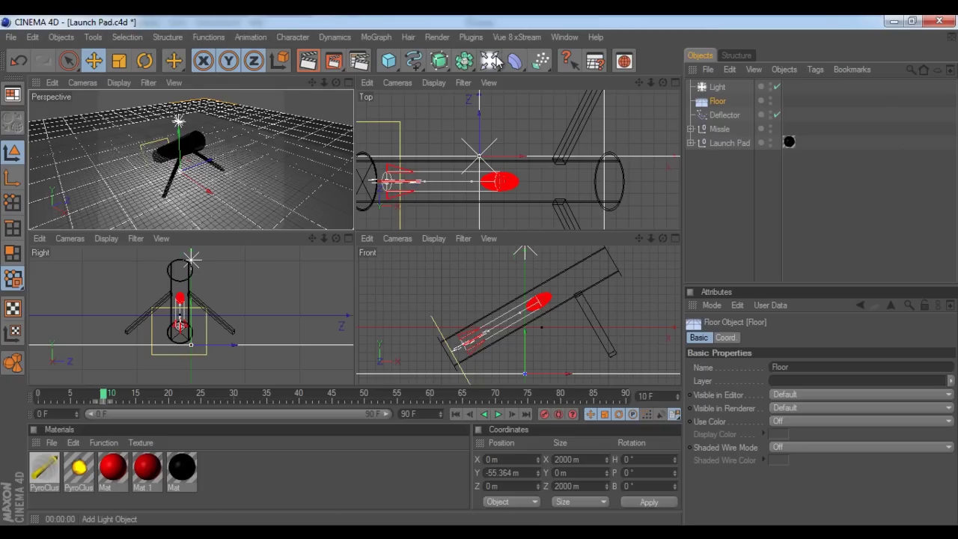
left_click_drag(496, 61, 710, 105)
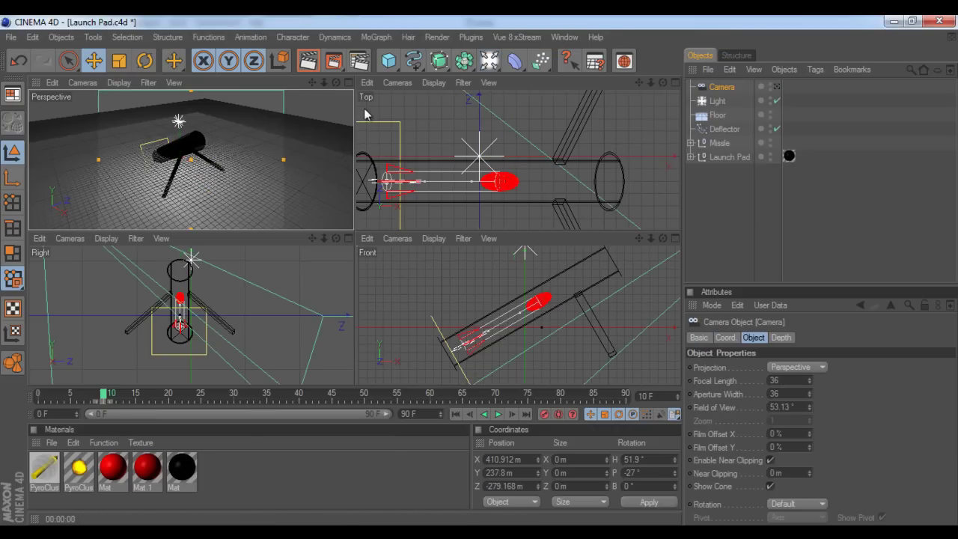
left_click(83, 82)
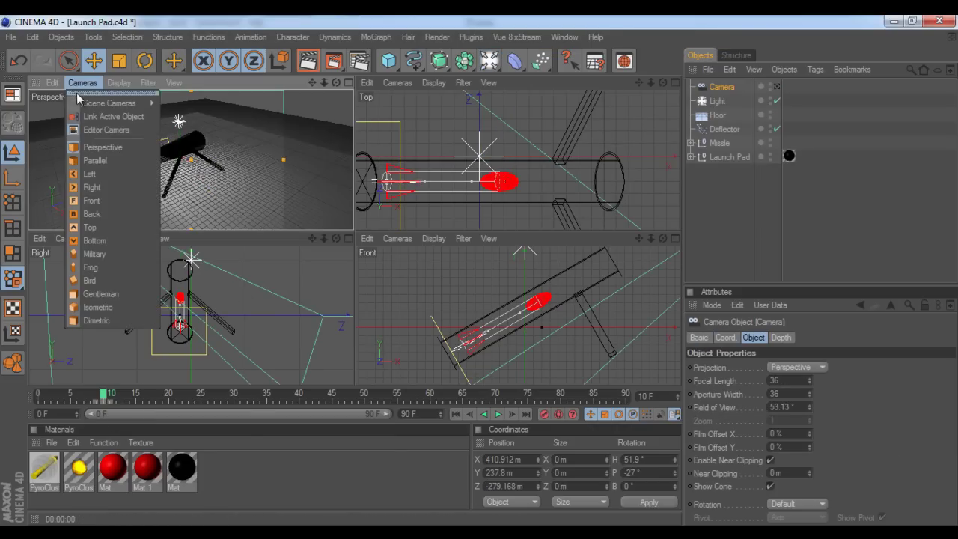
left_click(172, 103)
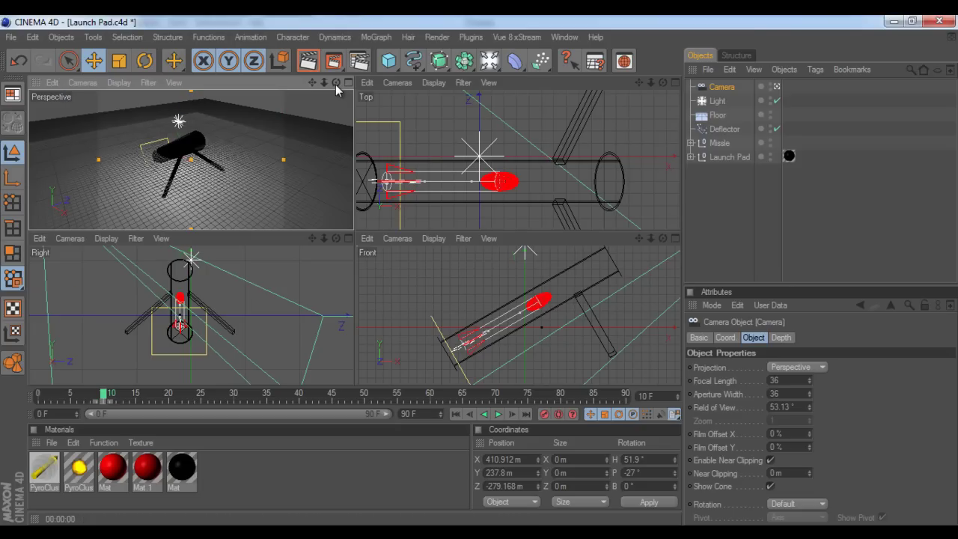
left_click_drag(336, 89, 354, 237)
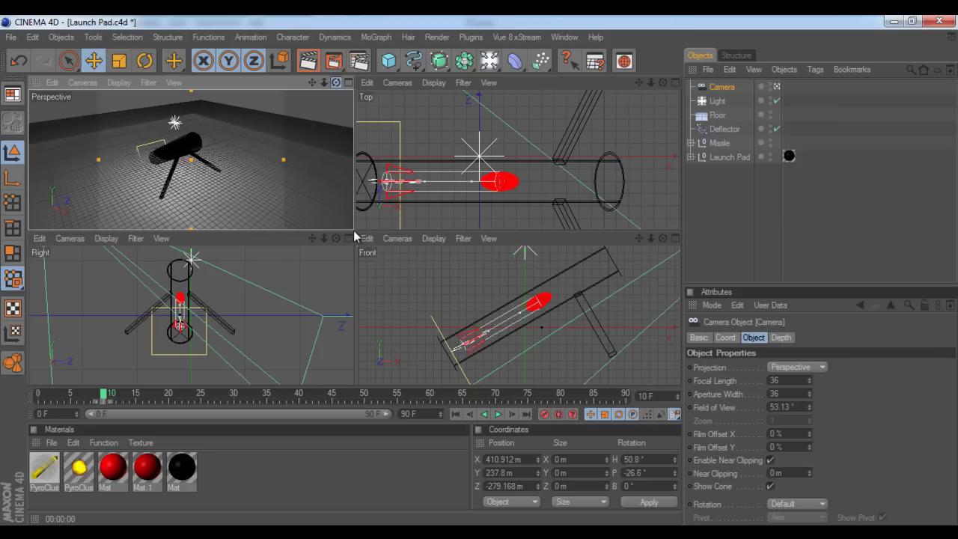
left_click_drag(312, 82, 352, 229)
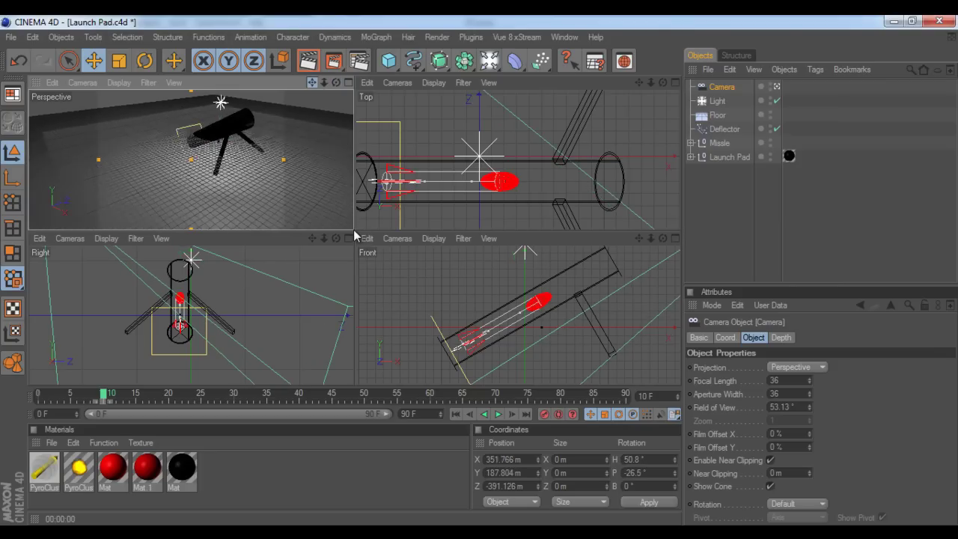
left_click_drag(336, 82, 357, 229)
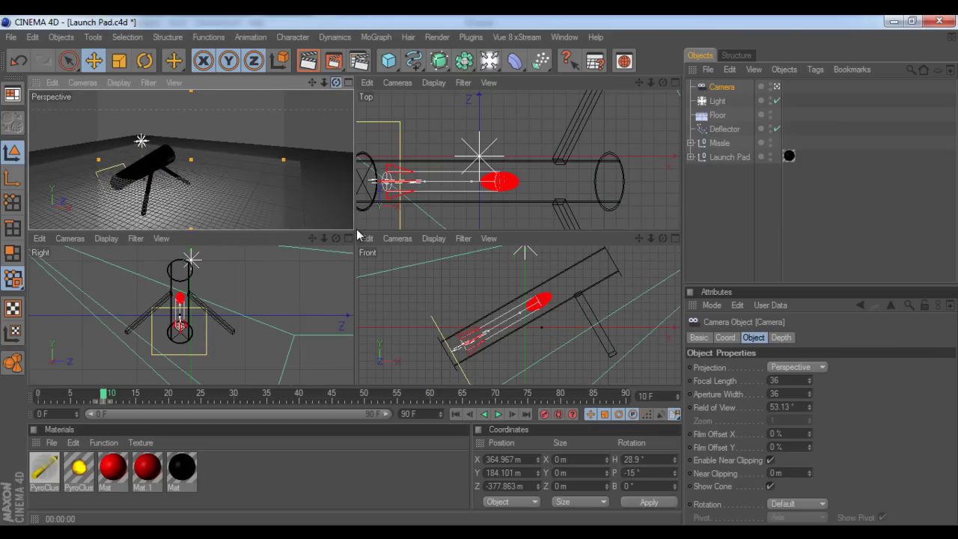
left_click_drag(353, 229, 354, 229)
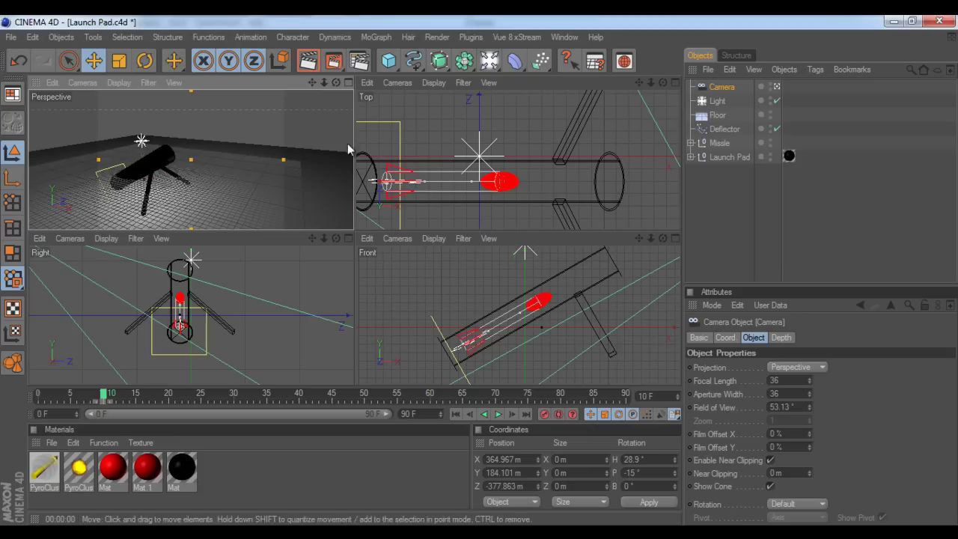
Put the Missle back at its start inside the launch tube by undoing its trial move
left_click(718, 142)
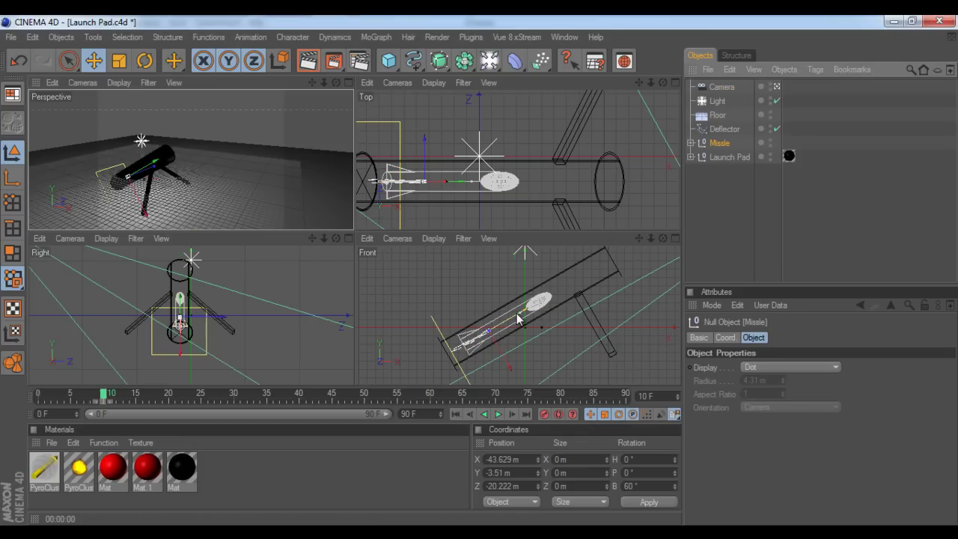
mouse_move(523, 314)
left_mouse_down()
mouse_move(495, 267)
mouse_move(471, 274)
mouse_move(479, 270)
mouse_move(517, 320)
left_mouse_up()
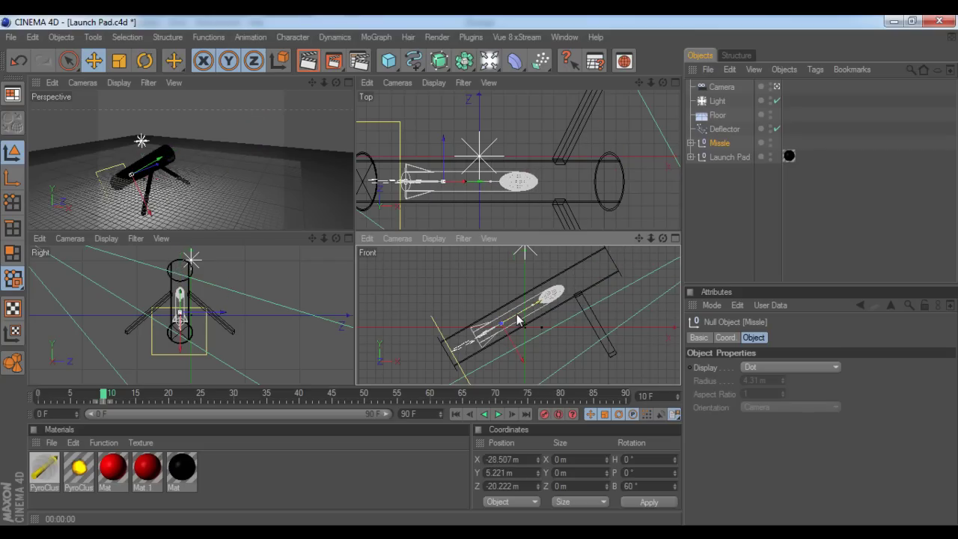
key("ctrl+z")
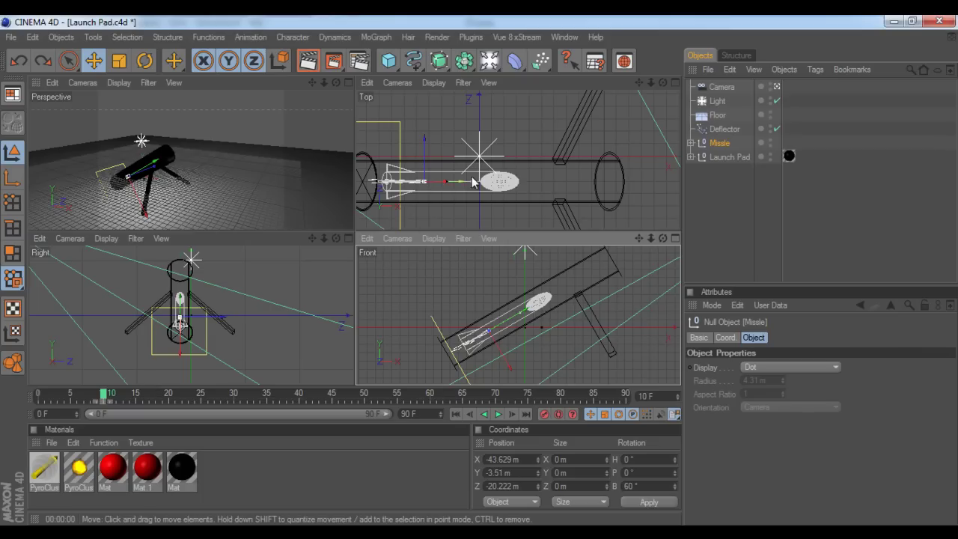
Record the Missle's starting keyframe inside the tube at frame 10
left_click(721, 86)
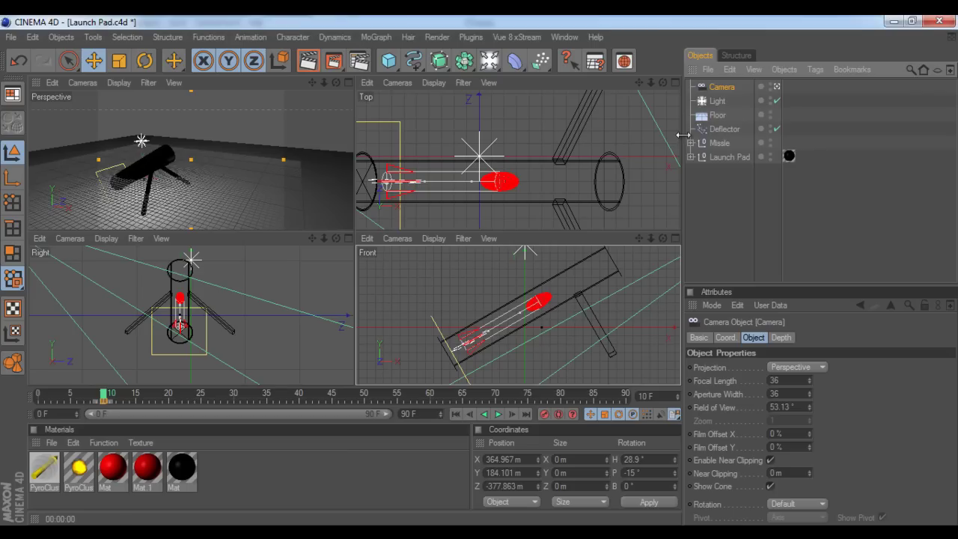
left_click(720, 143)
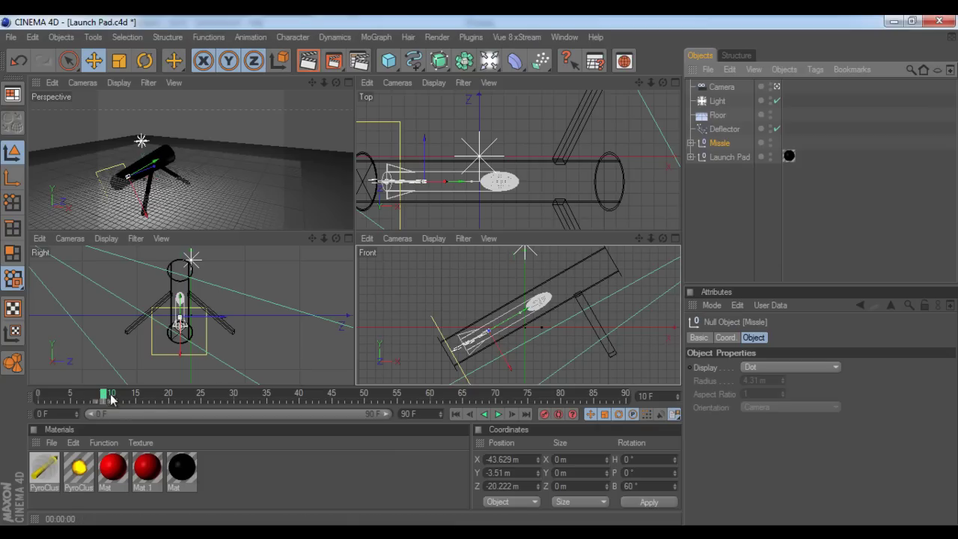
mouse_move(104, 397)
left_mouse_down()
mouse_move(51, 404)
mouse_move(89, 410)
mouse_move(102, 397)
mouse_move(86, 395)
mouse_move(103, 395)
left_mouse_up()
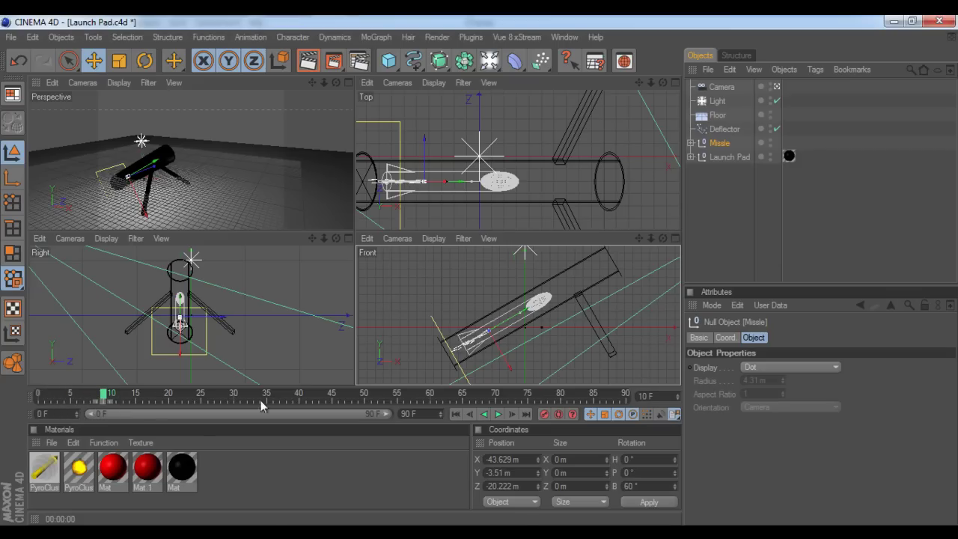
left_click(547, 416)
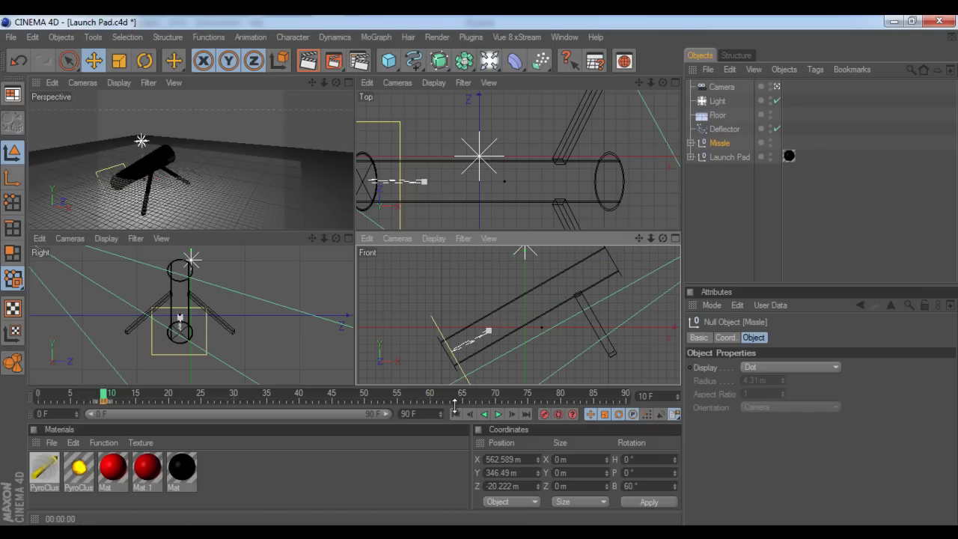
At frame 90, move the Missle out along the tube, key it, then rewind to start
left_click(626, 395)
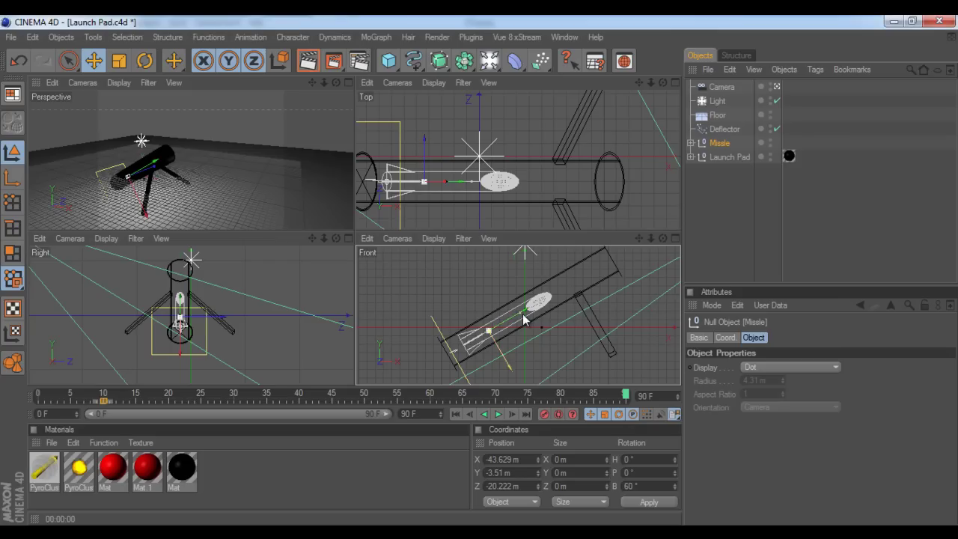
left_click_drag(524, 320, 480, 275)
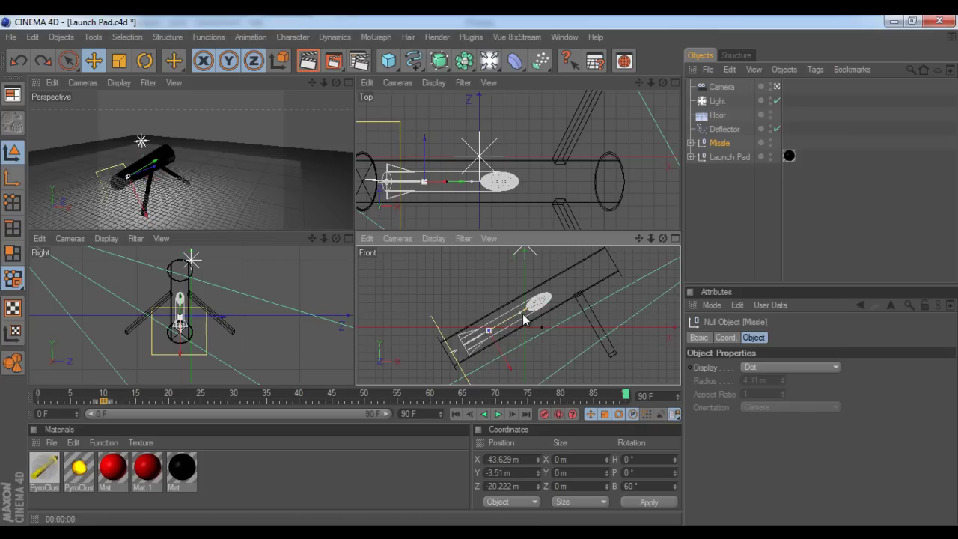
key("ctrl+z")
key("ctrl+z")
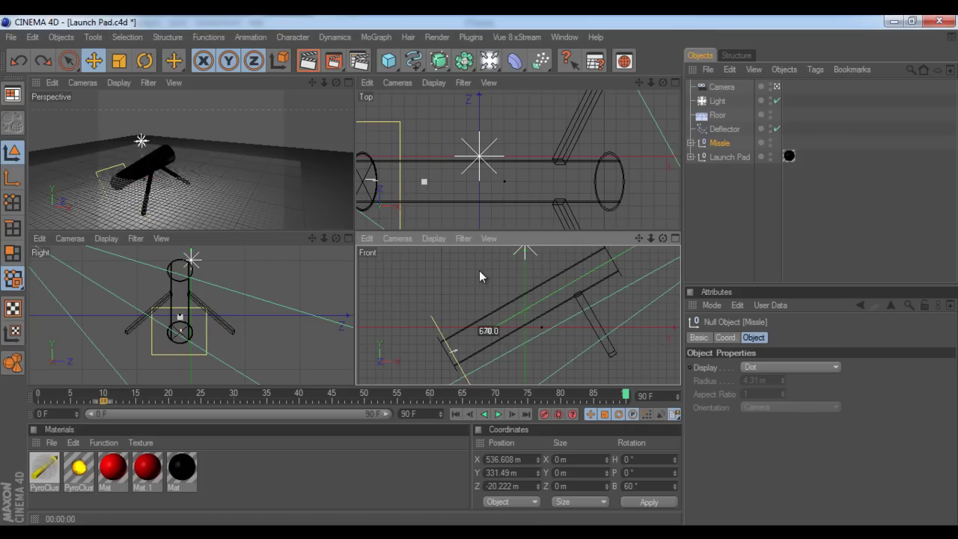
key("ctrl+z")
key("ctrl+z")
key("ctrl+z")
left_click(521, 310)
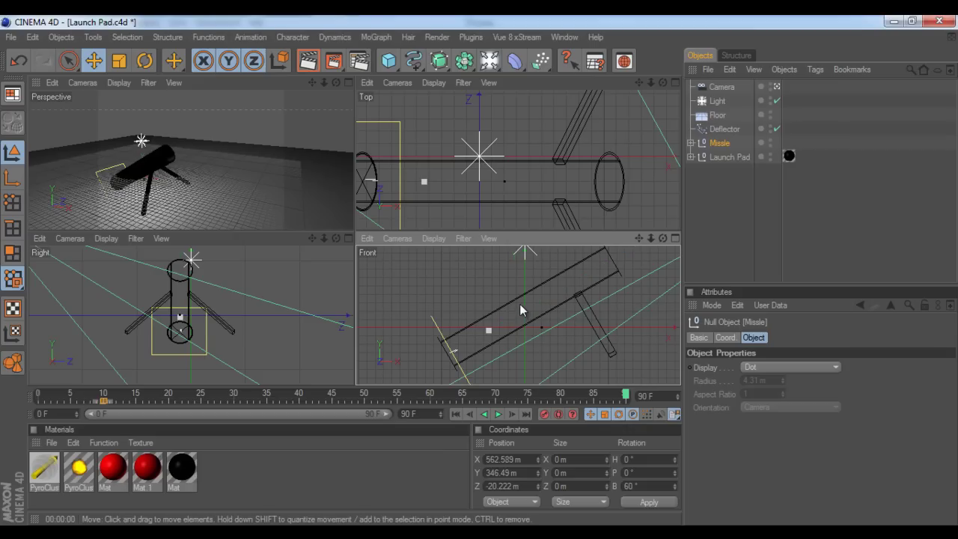
left_click(544, 414)
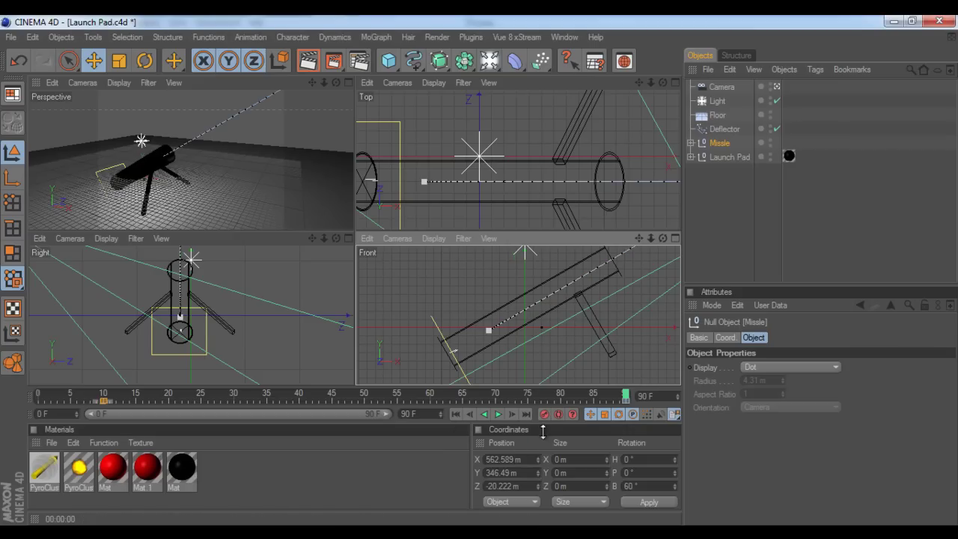
left_click(458, 414)
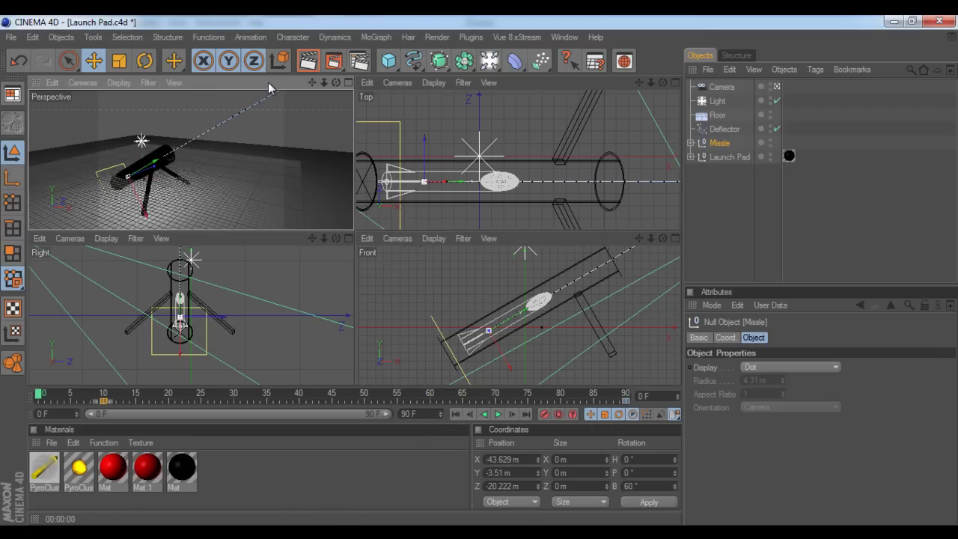
Play the launch to about frame 49 and render the perspective view showing the exhaust flame
left_click(500, 415)
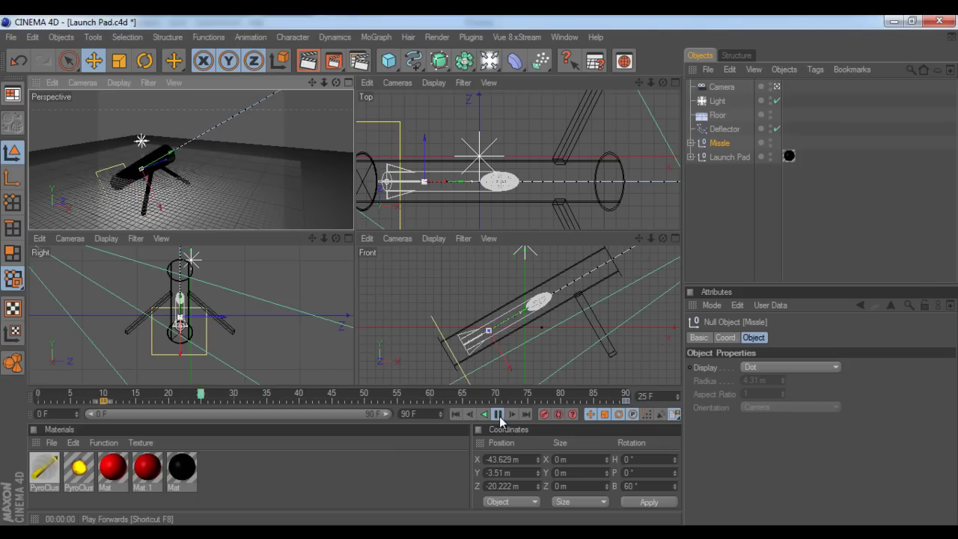
key("ctrl+r")
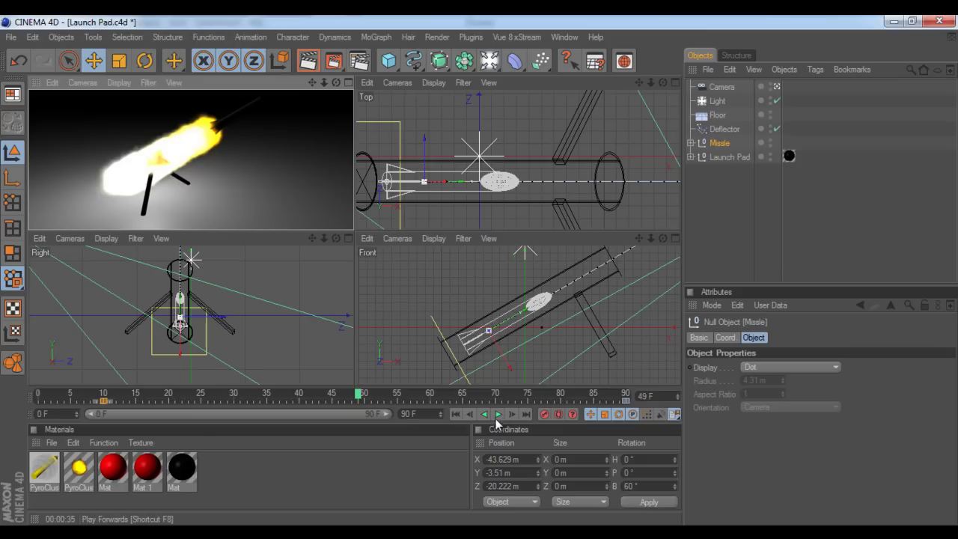
Render the perspective view at frame 83, with the missile far beyond the tube
left_click_drag(359, 398, 577, 393)
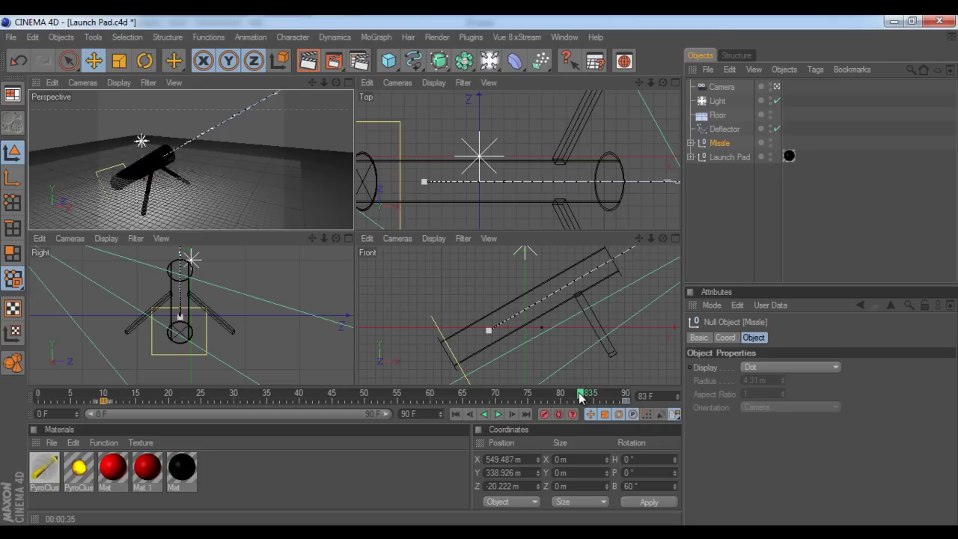
key("ctrl+r")
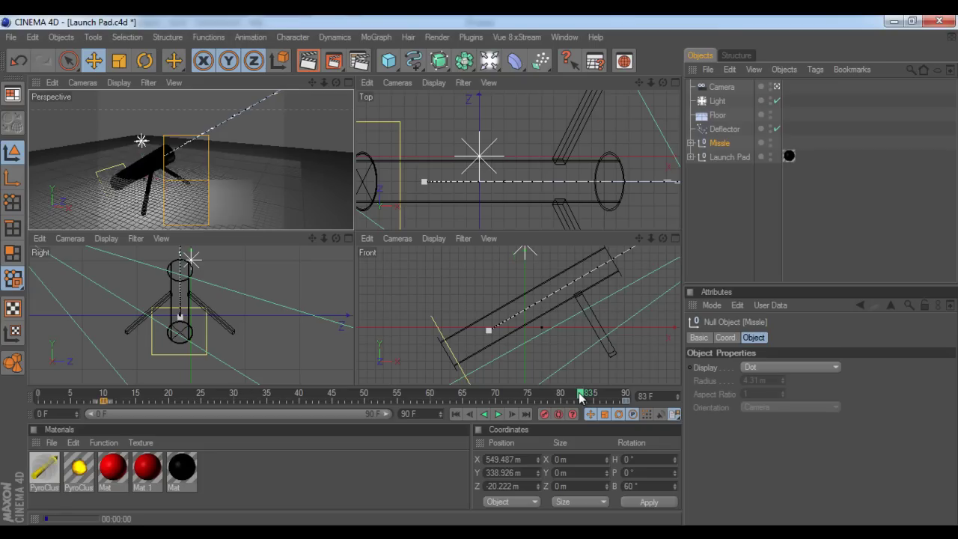